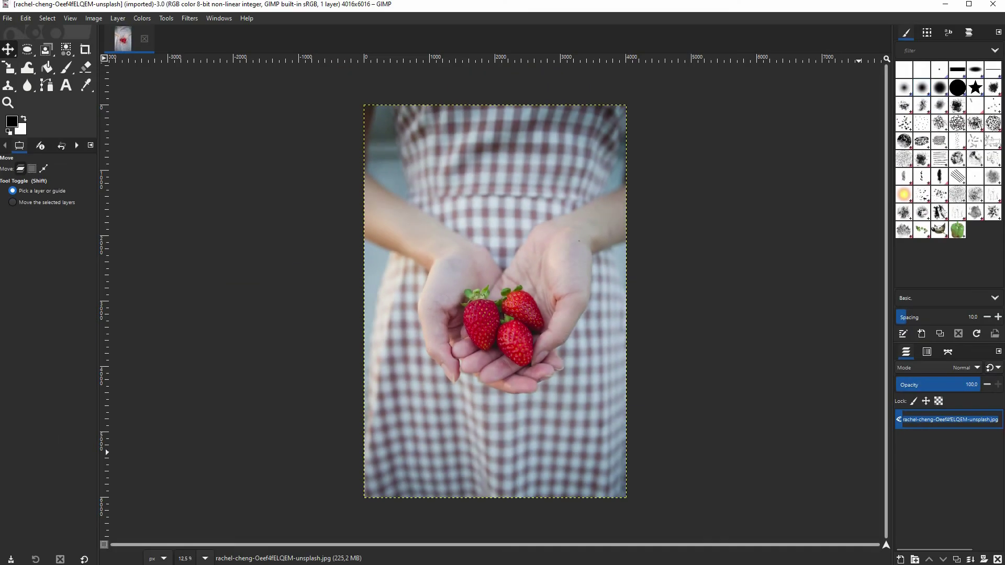
Step: Name the photo layer 'Original' and duplicate it as 'Original copy'
text(co)
key(Return)
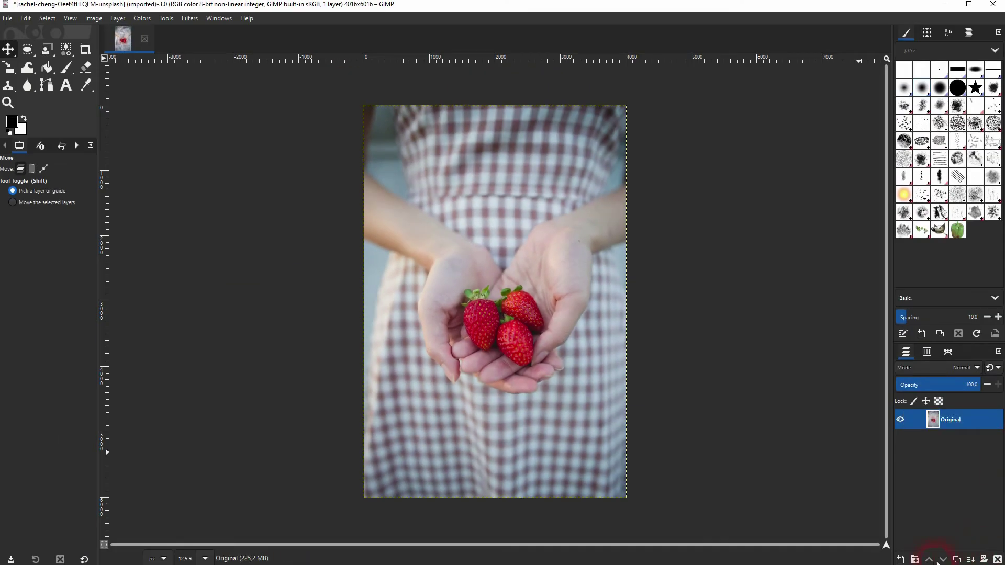
click(957, 560)
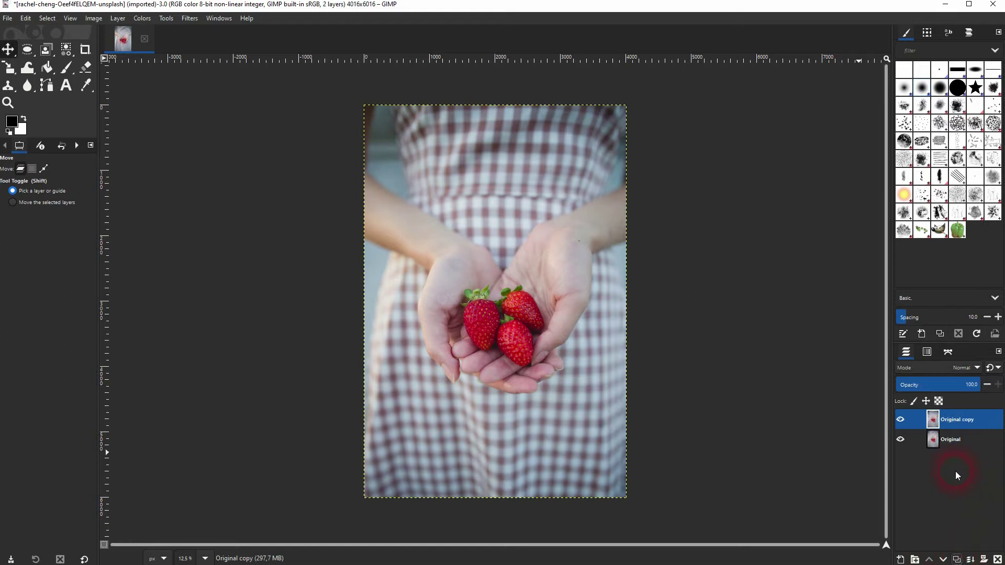
Step: Hide Original copy so only Original stays visible, with Original as the active layer
click(901, 442)
click(900, 420)
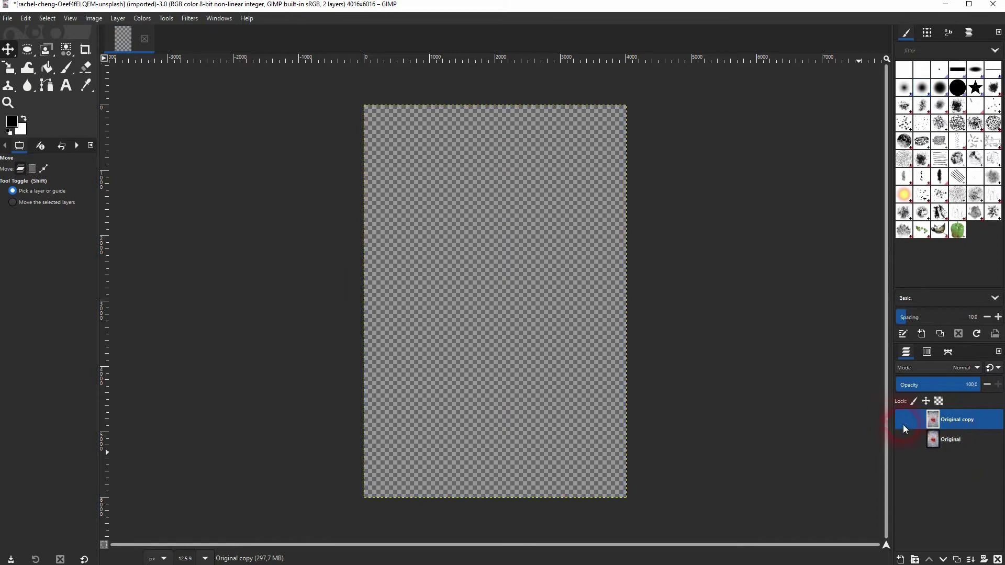
click(900, 441)
click(972, 442)
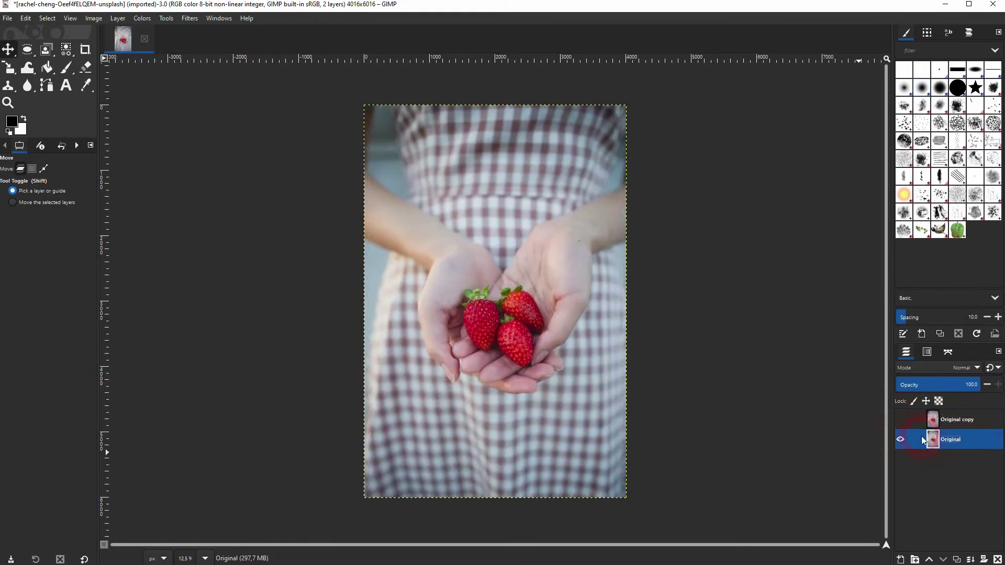
Step: Open Desaturate on the Original layer and preview the Value (HSV) and Average (HSI Intensity) modes
click(142, 21)
click(184, 224)
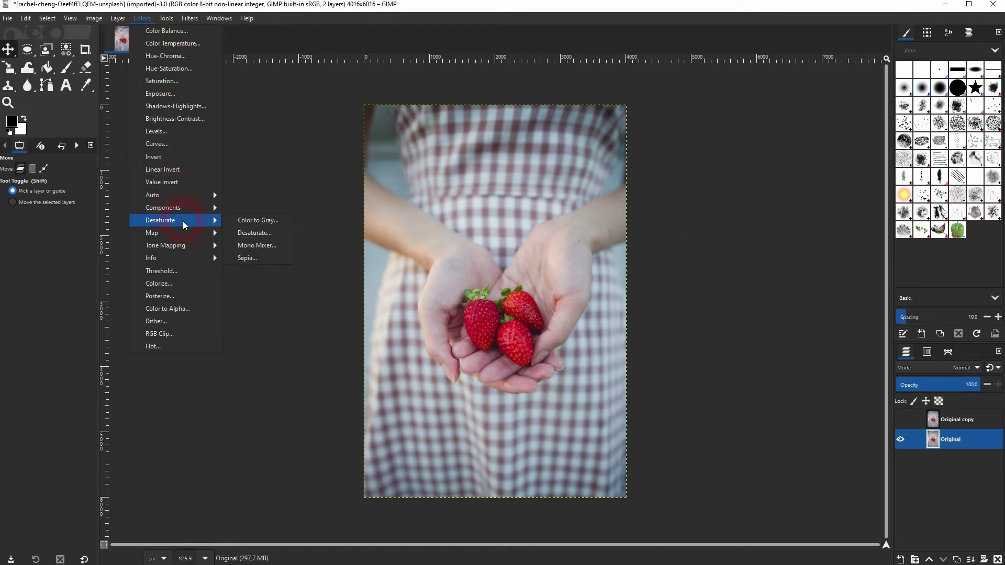
click(255, 233)
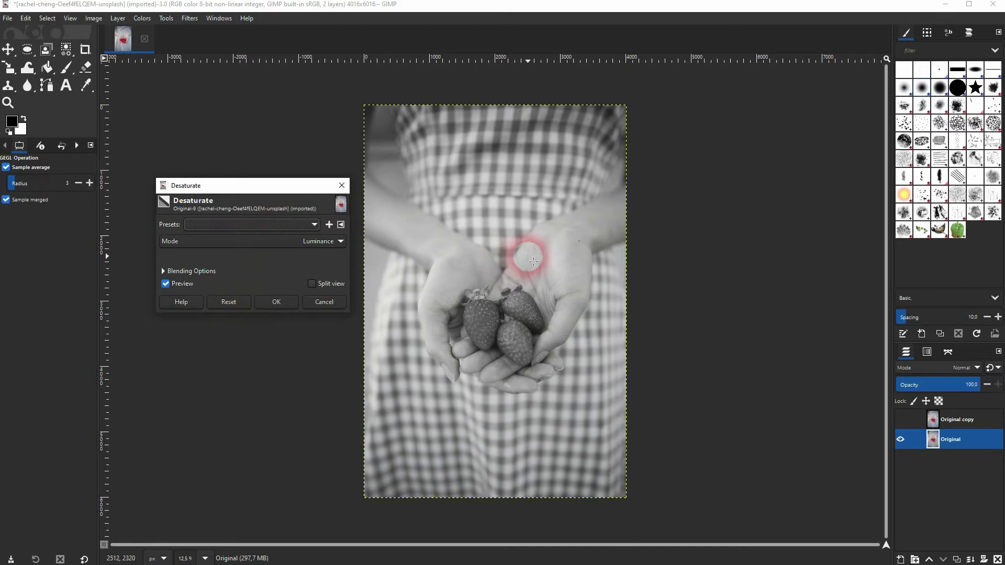
click(340, 241)
click(246, 294)
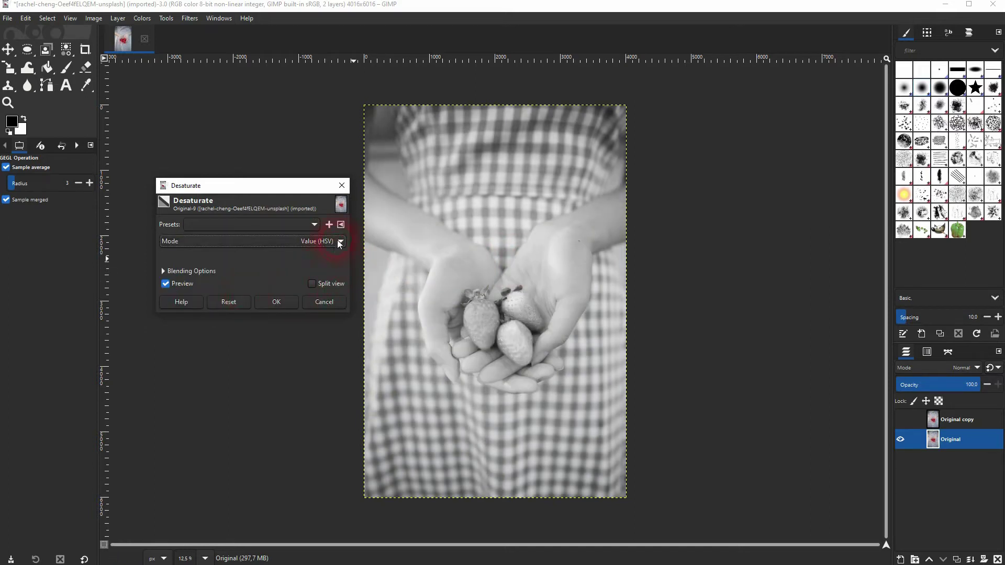
click(341, 241)
click(303, 231)
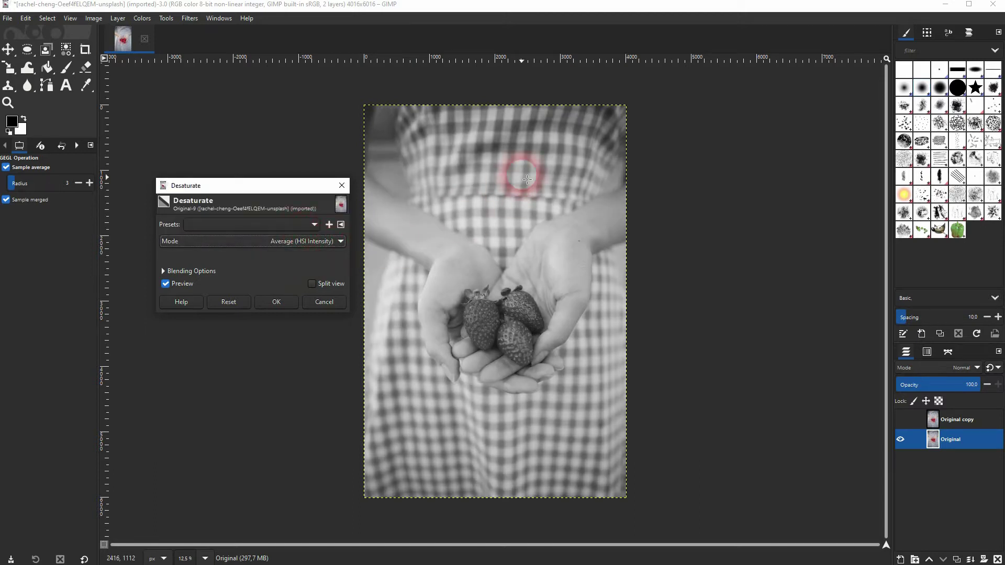
Step: After comparing Lightness (HSL), desaturate the Original layer with the Luma mode
click(313, 246)
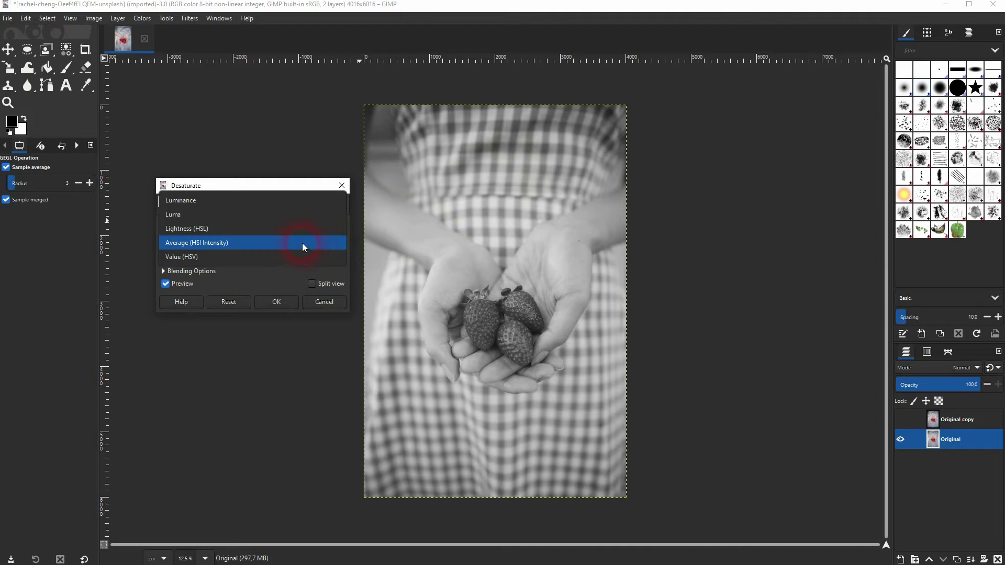
click(291, 231)
click(335, 242)
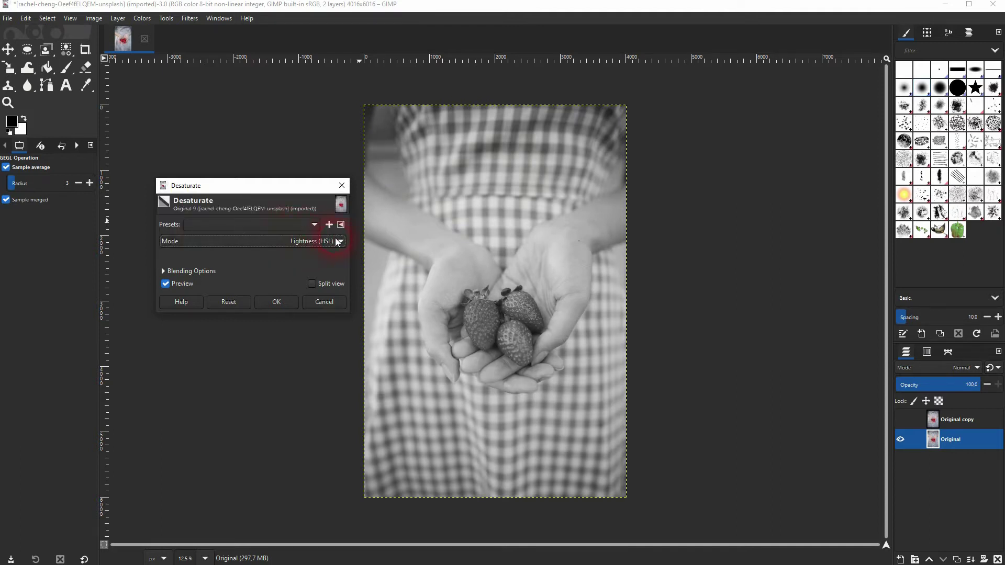
click(253, 228)
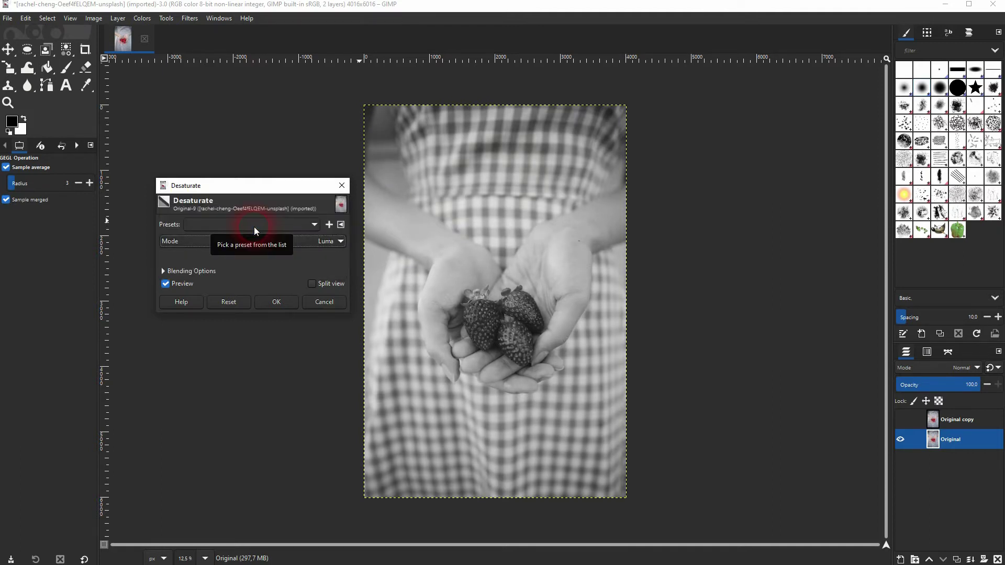
click(277, 302)
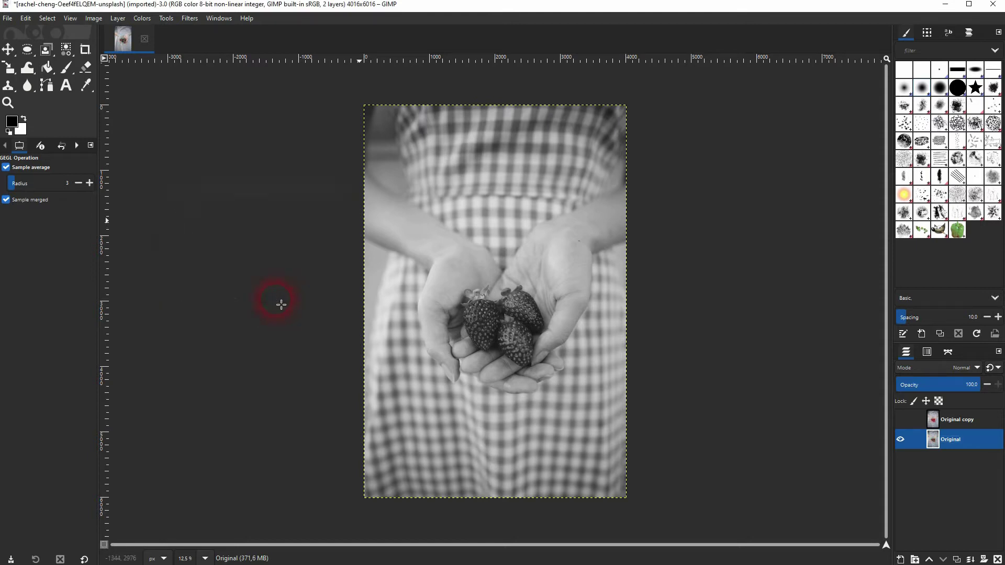
click(960, 421)
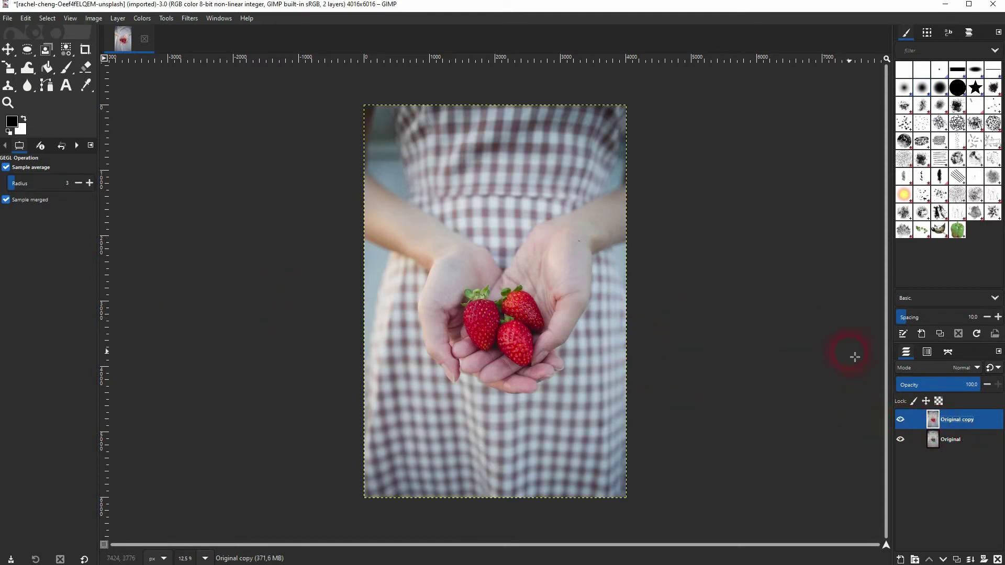
Step: Give Original copy a Black (full transparency) layer mask, then switch to the Paintbrush
click(983, 560)
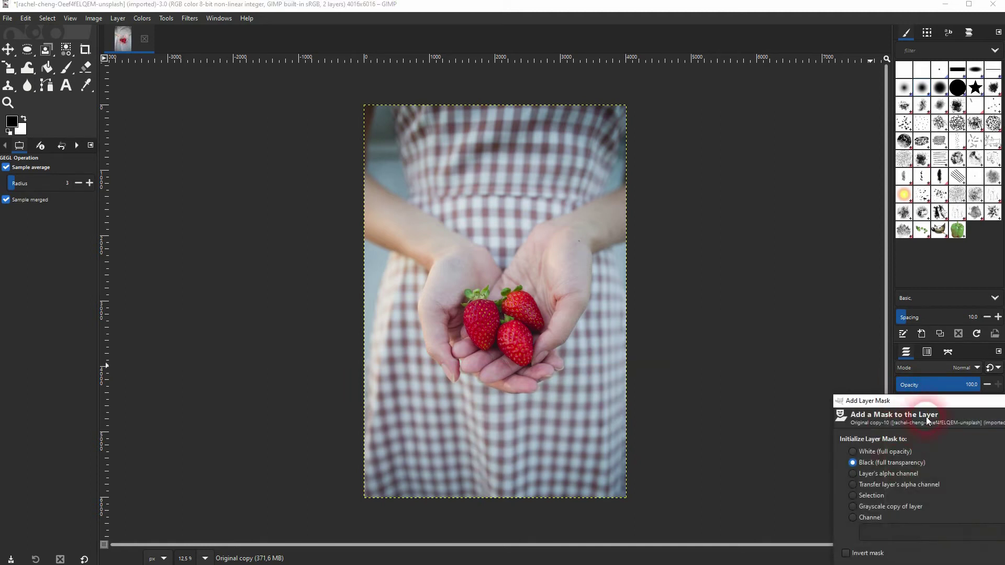
drag(921, 399, 720, 222)
click(655, 283)
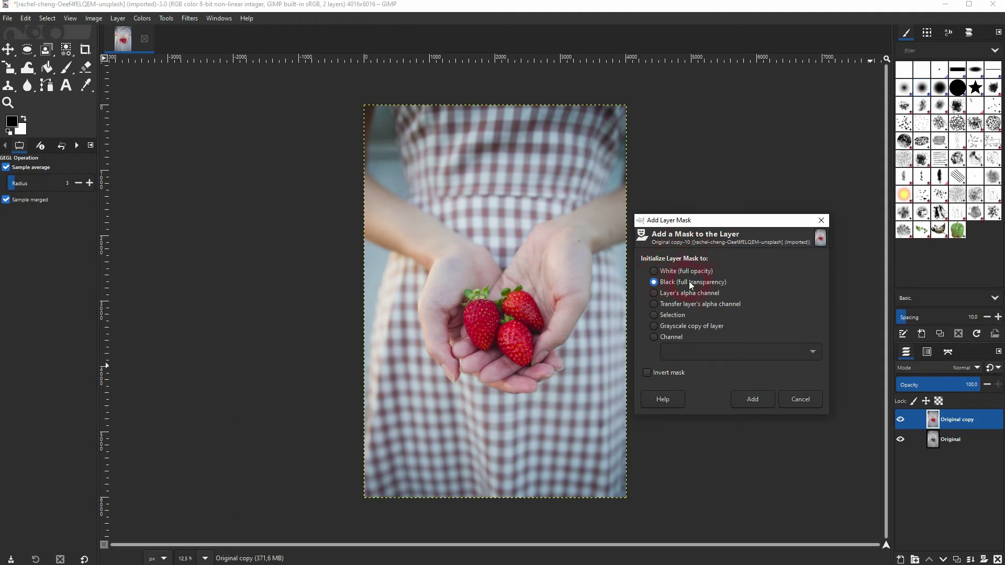
click(761, 400)
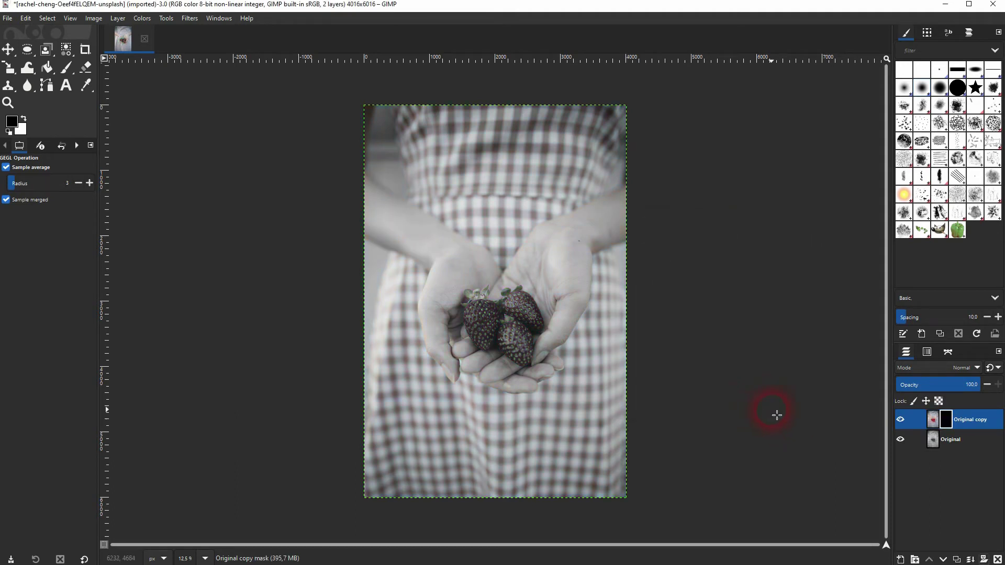
click(933, 423)
mouse_move(65, 68)
click(128, 73)
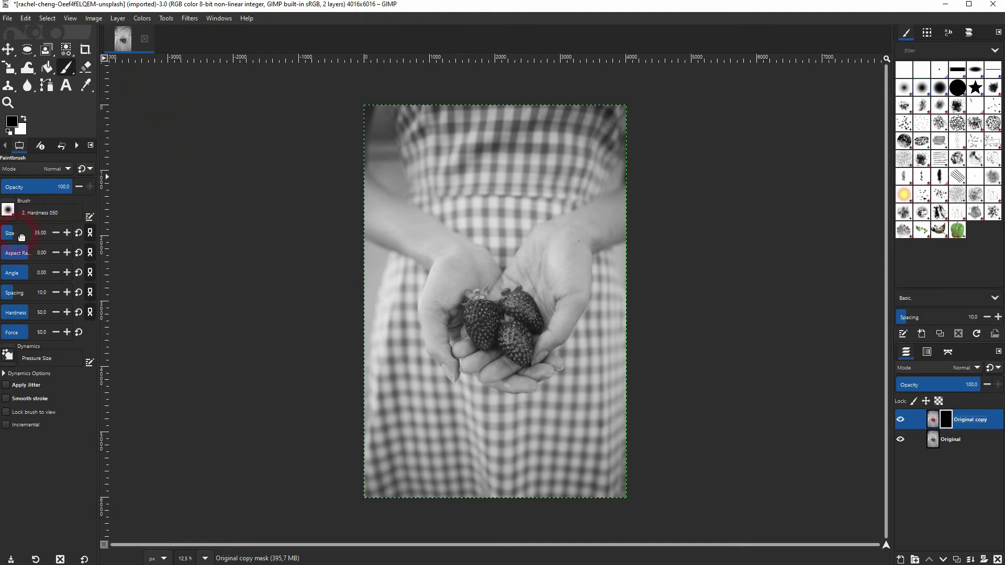
Step: Try and undo trial strokes on the front strawberry, then set white as the painting colour
drag(473, 316, 496, 334)
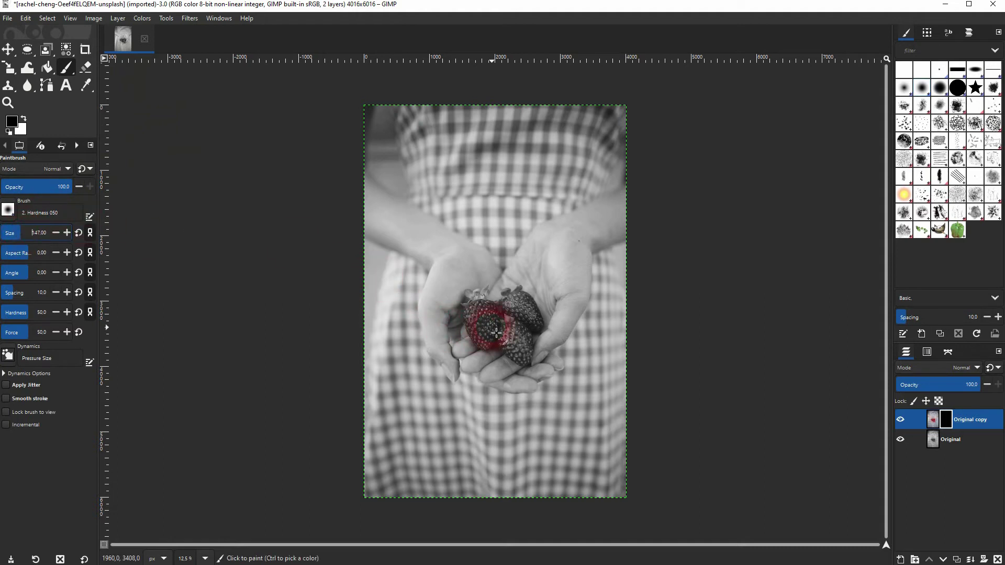
key(ctrl+z)
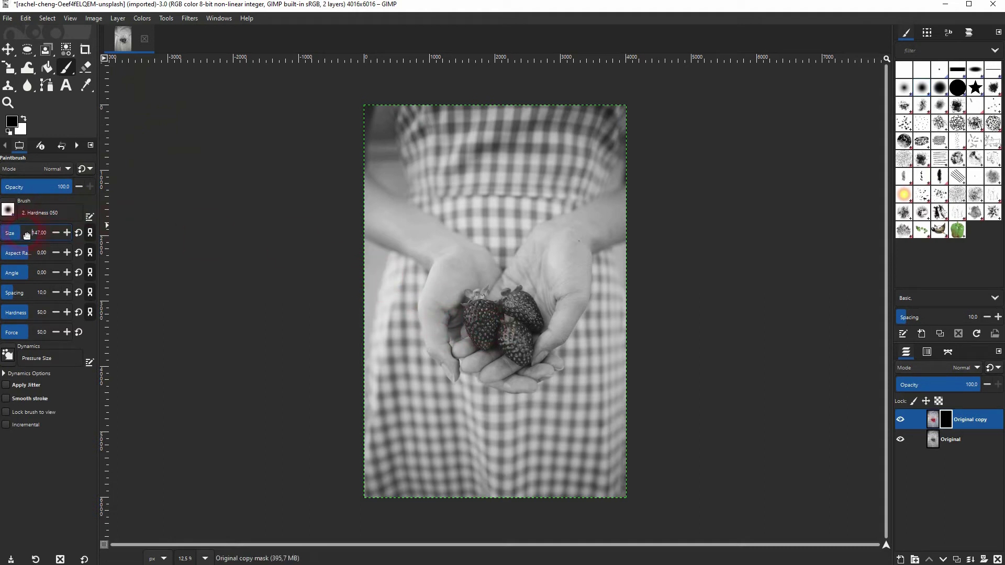
drag(523, 337, 509, 330)
key(ctrl+z)
key(x)
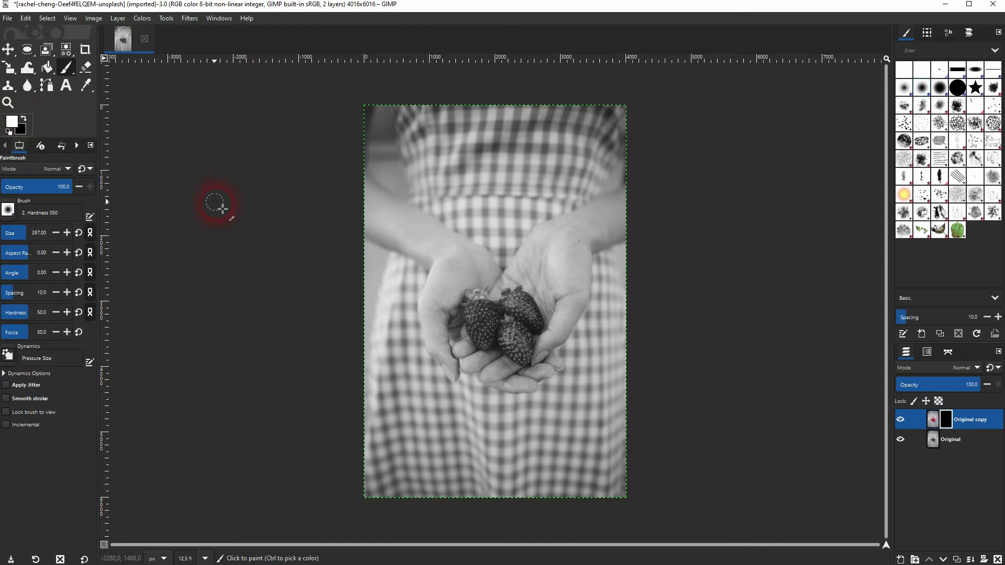
key(x)
scroll(478, 335, up, 6)
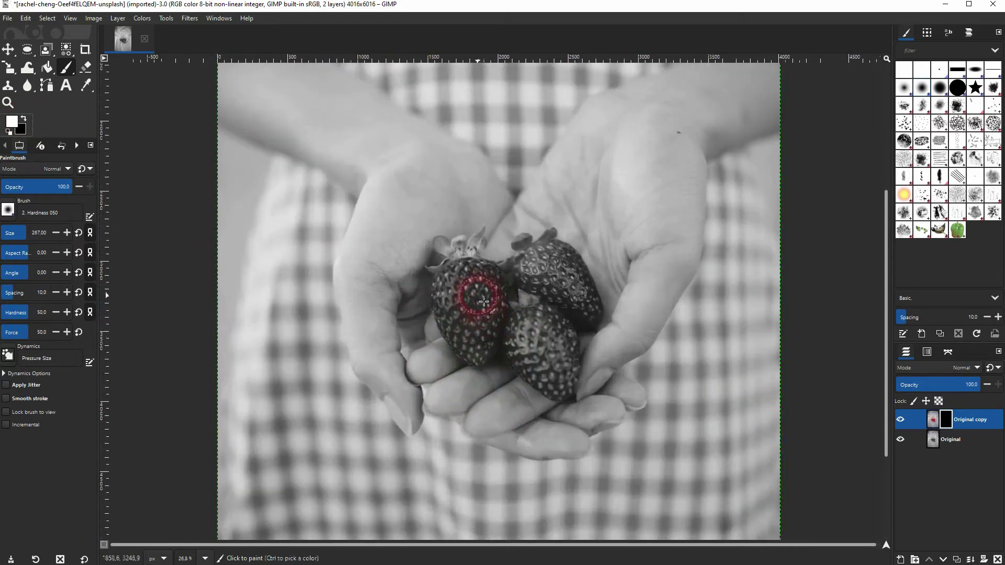
Step: Paint the mask white to restore red berries and green stems, using size 120 on the left berry's top
mouse_move(483, 302)
mouse_down()
mouse_move(500, 330)
mouse_move(499, 279)
mouse_move(466, 288)
mouse_move(480, 276)
mouse_move(471, 270)
mouse_move(467, 292)
mouse_up()
mouse_move(480, 334)
mouse_down()
mouse_move(536, 331)
mouse_move(534, 339)
mouse_move(506, 325)
mouse_move(546, 369)
mouse_move(554, 305)
mouse_move(564, 360)
mouse_up()
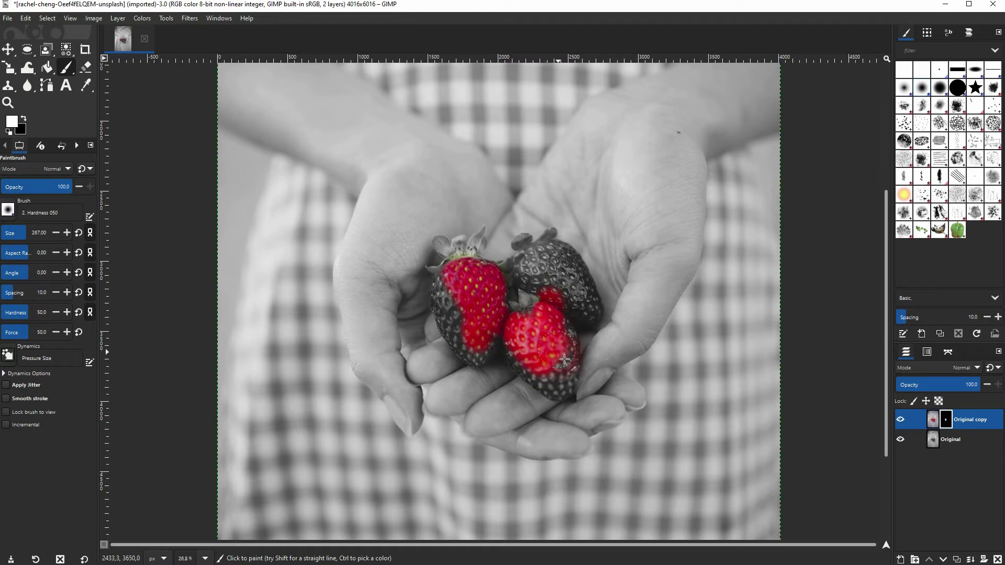
drag(561, 297, 555, 262)
drag(589, 307, 557, 335)
drag(546, 297, 537, 278)
drag(545, 340, 568, 390)
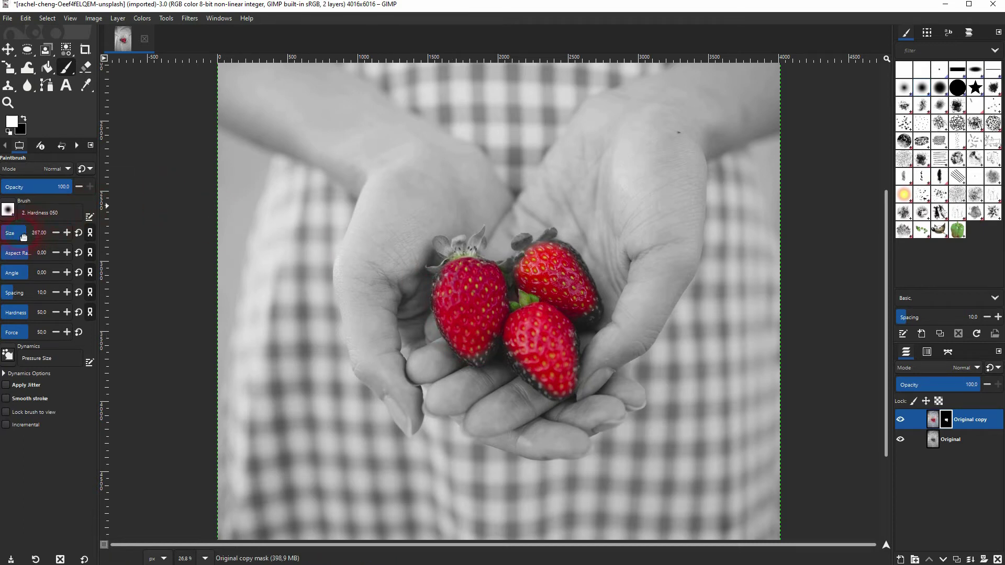
drag(20, 238, 16, 238)
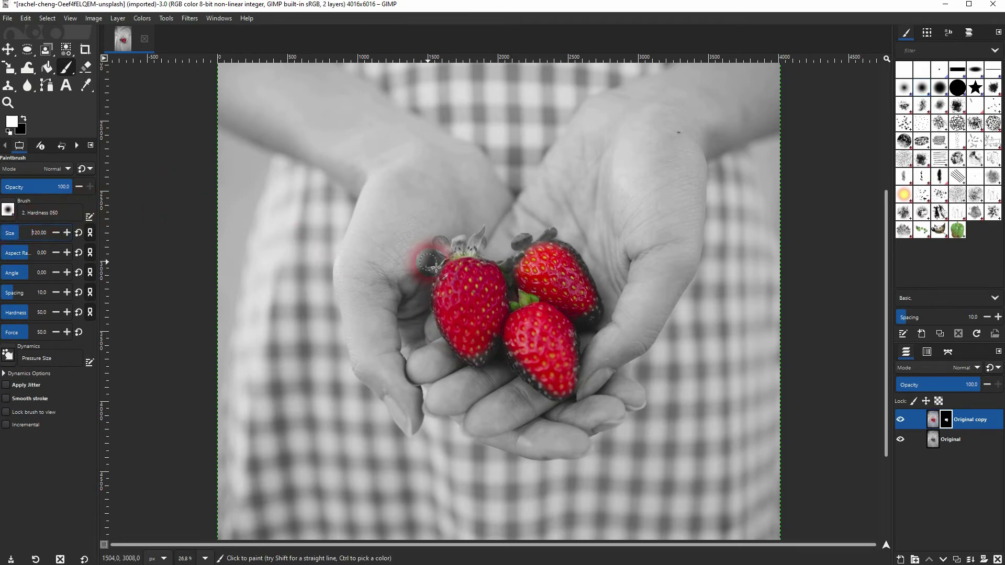
mouse_move(427, 256)
mouse_down()
mouse_move(456, 278)
mouse_move(463, 263)
mouse_move(445, 249)
mouse_move(465, 246)
mouse_move(470, 261)
mouse_move(489, 237)
mouse_move(476, 289)
mouse_move(439, 274)
mouse_move(500, 271)
mouse_move(449, 283)
mouse_up()
Step: Zoom in and paint back the red along the strawberries' edges and bottom tips
scroll(455, 303, up, 3)
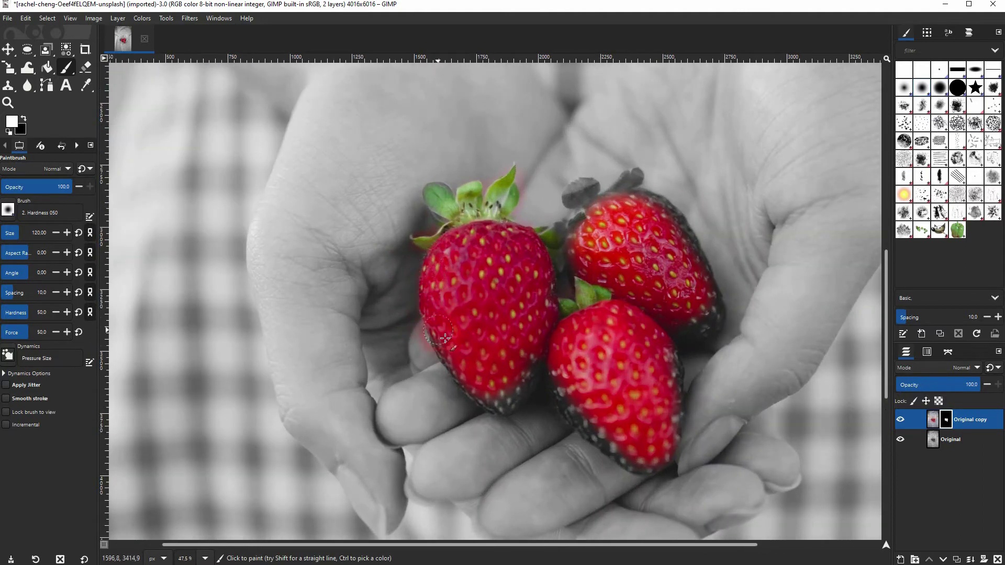
mouse_move(465, 382)
mouse_down()
mouse_move(497, 413)
mouse_move(532, 363)
mouse_move(500, 395)
mouse_move(511, 402)
mouse_move(546, 356)
mouse_move(519, 402)
mouse_move(559, 360)
mouse_move(586, 420)
mouse_move(615, 446)
mouse_move(555, 363)
mouse_move(606, 439)
mouse_up()
drag(570, 409, 568, 341)
drag(628, 465, 655, 478)
mouse_move(673, 344)
mouse_down()
mouse_move(710, 319)
mouse_move(714, 329)
mouse_move(673, 338)
mouse_move(719, 326)
mouse_move(720, 308)
mouse_move(677, 217)
mouse_move(632, 199)
mouse_move(609, 207)
mouse_move(640, 177)
mouse_move(606, 214)
mouse_move(588, 196)
mouse_move(578, 202)
mouse_move(596, 191)
mouse_move(602, 210)
mouse_move(540, 259)
mouse_move(590, 227)
mouse_move(548, 278)
mouse_move(653, 324)
mouse_up()
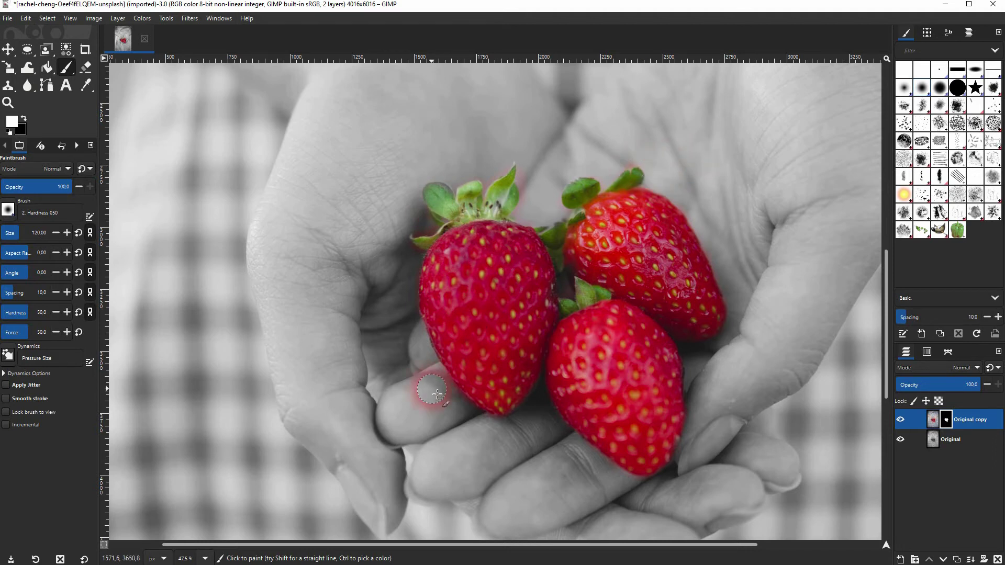
Step: Zoom in and paint the mask black to turn the red fringe on the finger gray
scroll(484, 422, up, 3)
scroll(490, 426, up, 3)
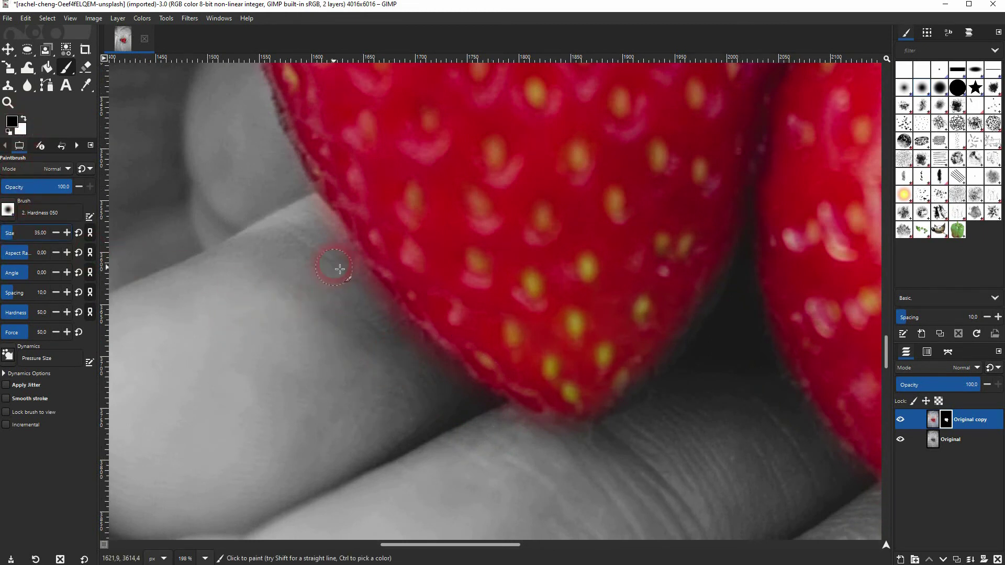
mouse_move(353, 278)
mouse_down()
mouse_move(307, 209)
mouse_move(372, 349)
mouse_up()
scroll(549, 431, right, 10)
scroll(448, 269, down, 2)
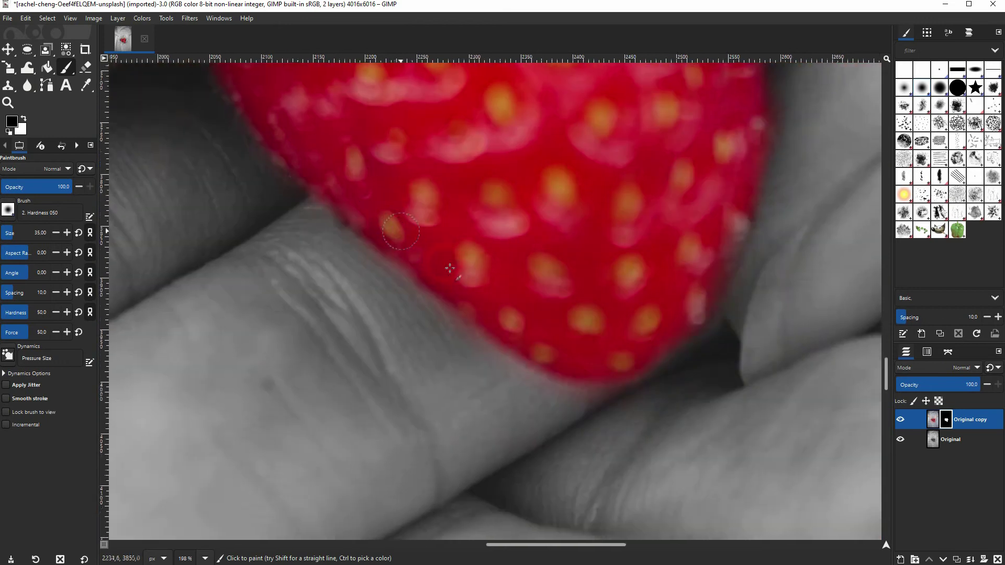
scroll(579, 319, up, 8)
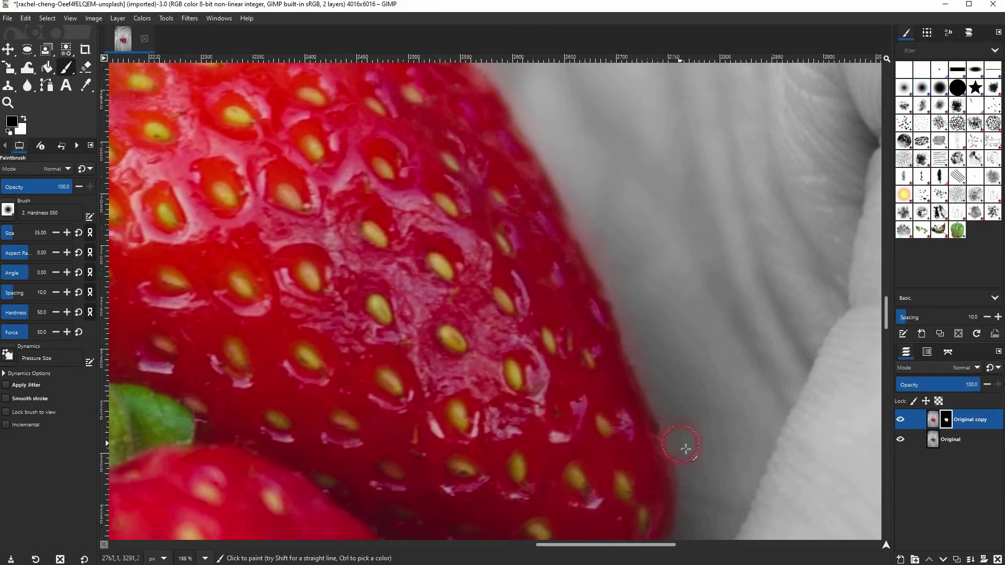
scroll(628, 329, up, 4)
scroll(628, 328, left, 2)
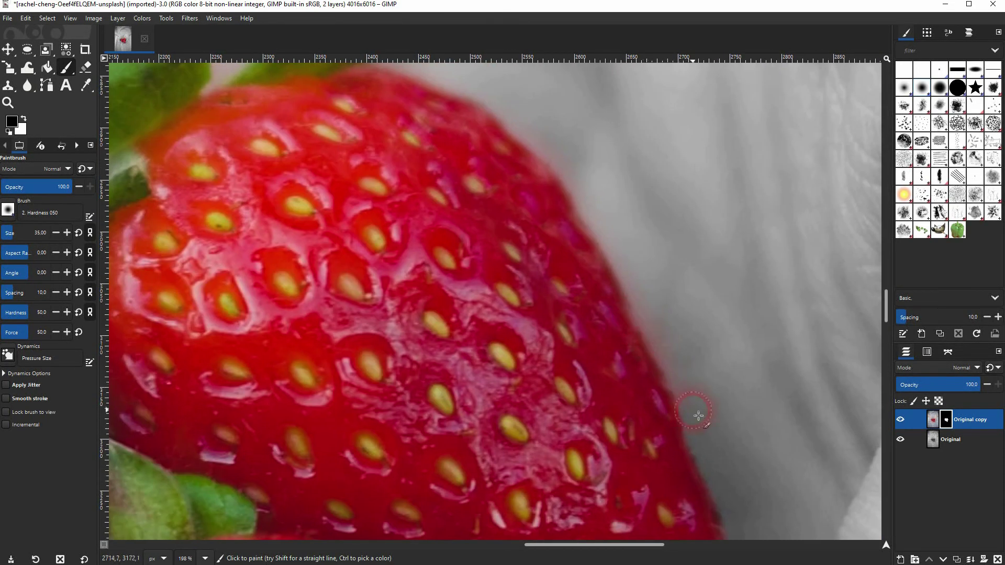
scroll(628, 208, up, 6)
scroll(628, 209, left, 2)
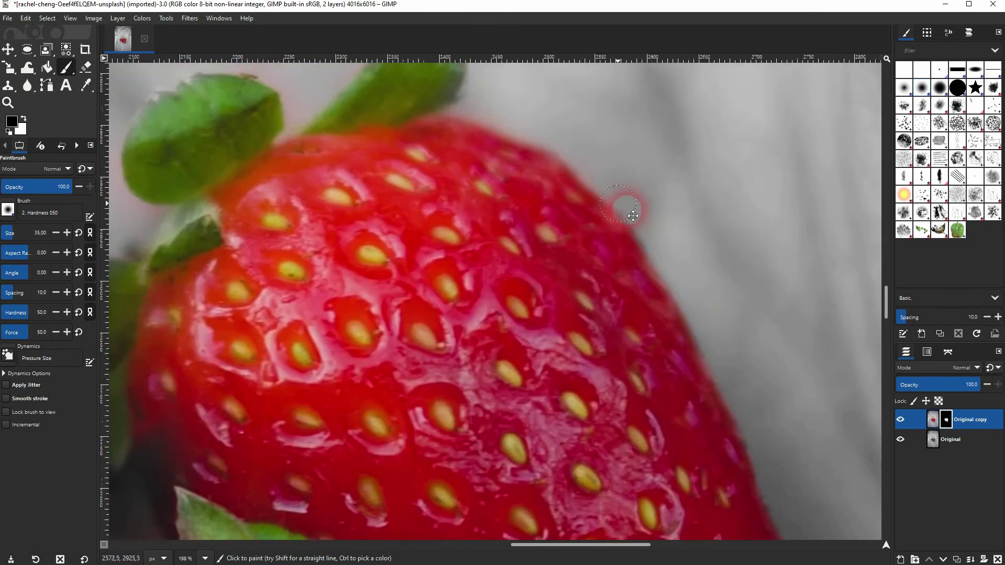
scroll(569, 259, up, 1)
scroll(569, 258, up, 3)
scroll(569, 259, right, 1)
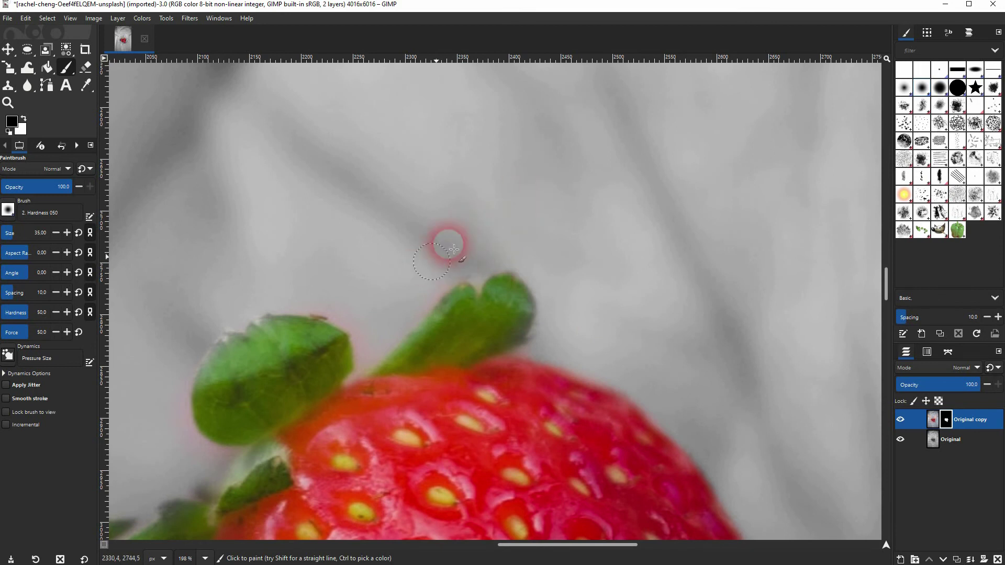
scroll(455, 235, down, 1)
scroll(455, 235, left, 1)
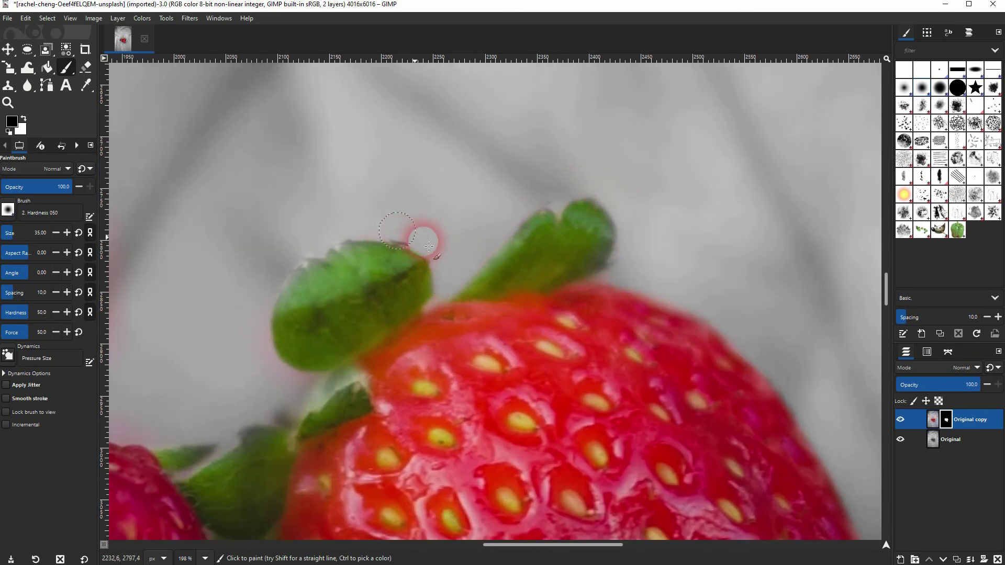
Step: Mask the pink fringe along the leaf edge back to gray, then zoom back out
key(x)
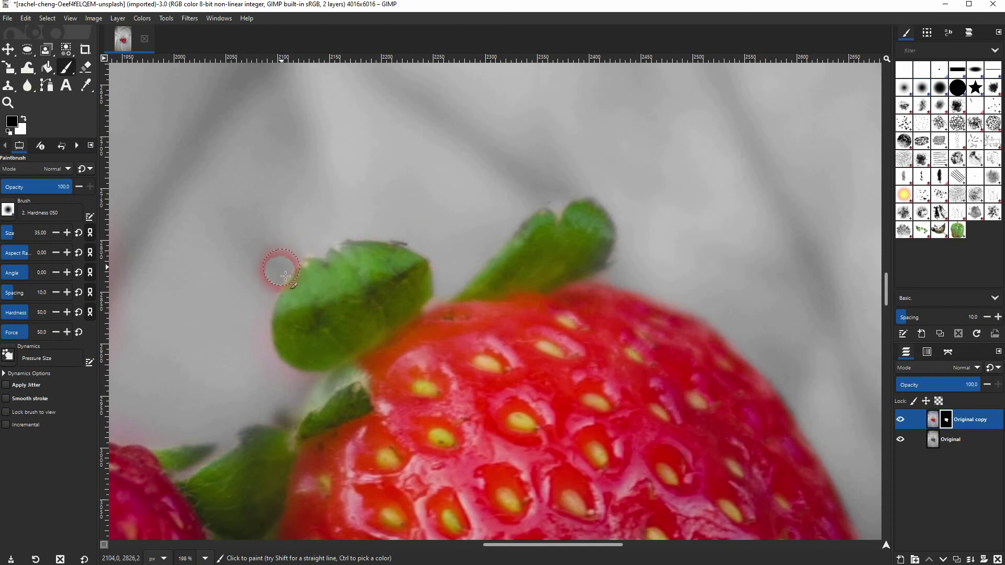
scroll(314, 273, down, 1)
scroll(314, 272, left, 1)
key(x)
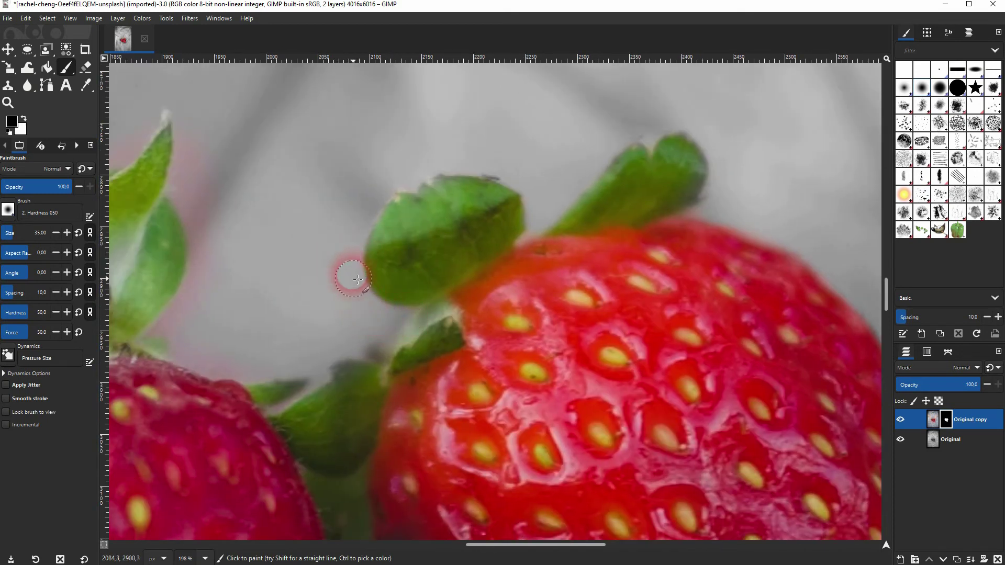
scroll(366, 361, left, 1)
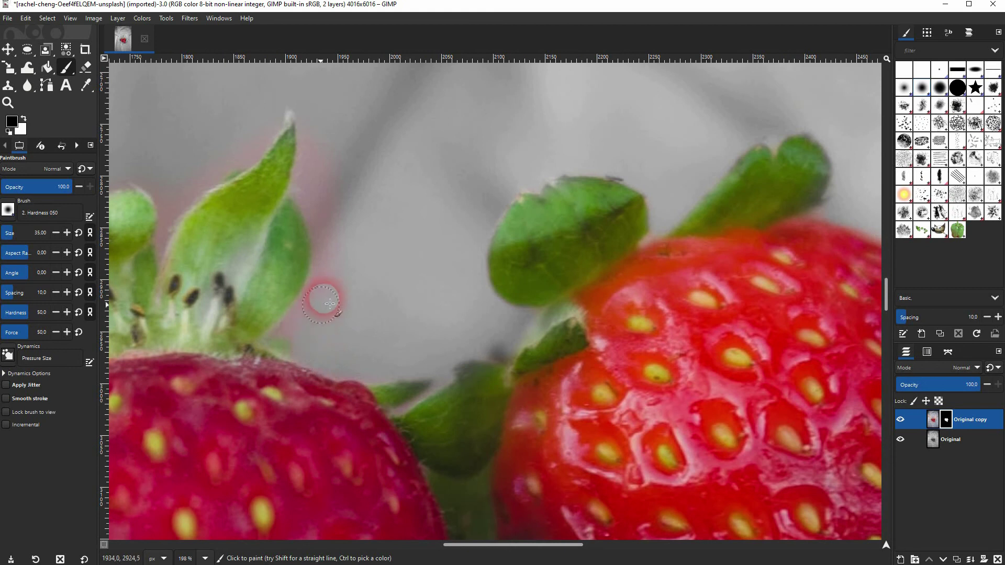
scroll(314, 291, up, 2)
scroll(314, 292, left, 1)
mouse_move(375, 235)
mouse_down()
mouse_move(368, 296)
mouse_move(398, 217)
mouse_move(381, 369)
mouse_move(339, 419)
mouse_move(363, 287)
mouse_move(332, 183)
mouse_move(286, 268)
mouse_move(248, 284)
mouse_move(336, 195)
mouse_move(225, 314)
mouse_move(231, 302)
mouse_move(306, 388)
mouse_move(246, 324)
mouse_move(237, 364)
mouse_move(195, 274)
mouse_up()
drag(240, 262, 520, 225)
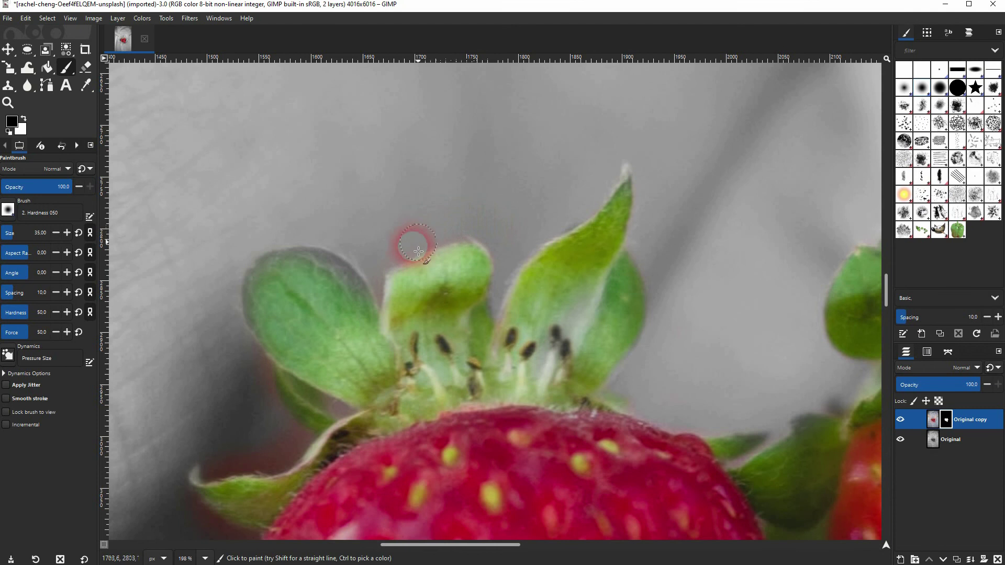
key(x)
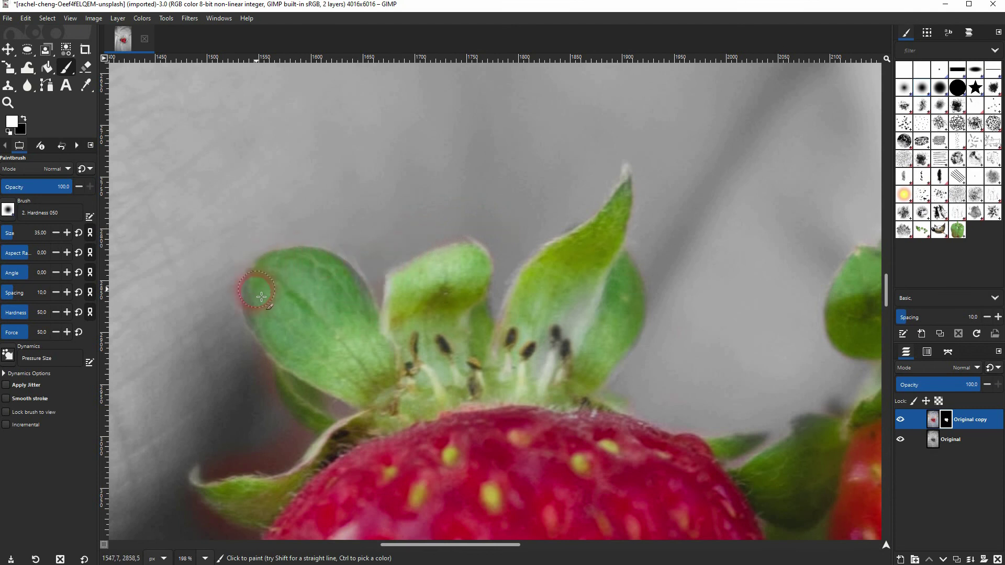
key(x)
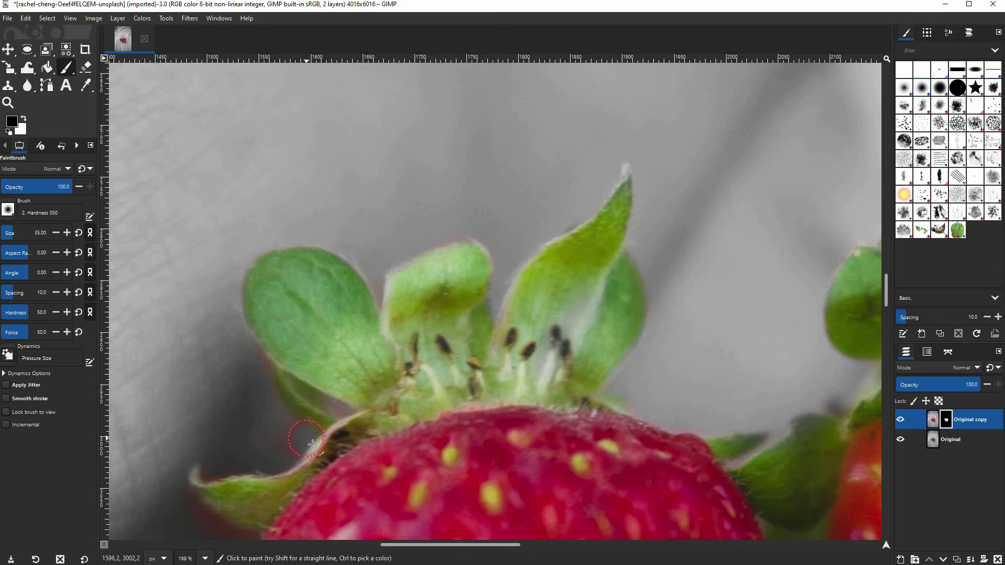
scroll(258, 363, down, 3)
scroll(258, 363, left, 4)
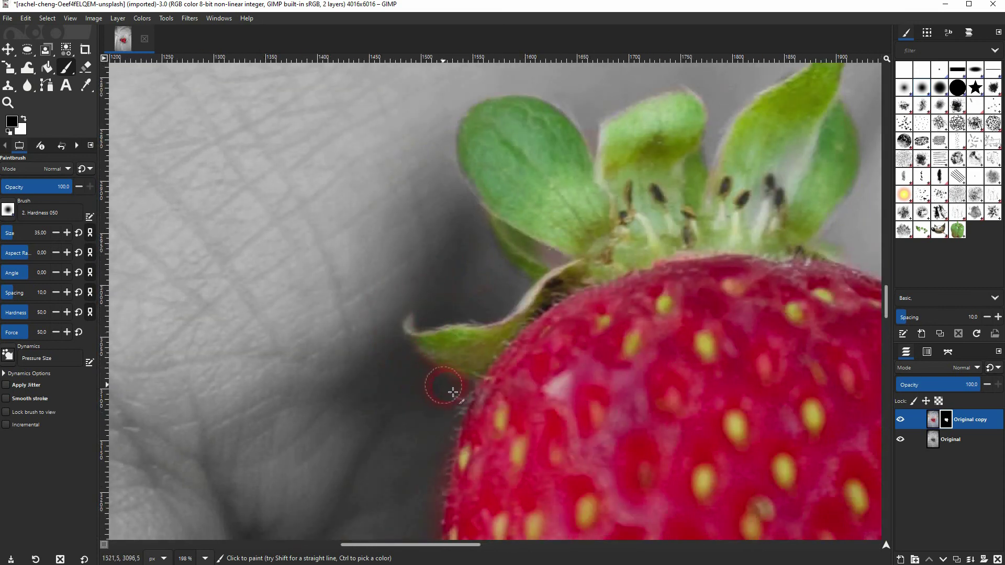
scroll(471, 277, down, 4)
scroll(471, 277, left, 1)
scroll(481, 269, down, 5)
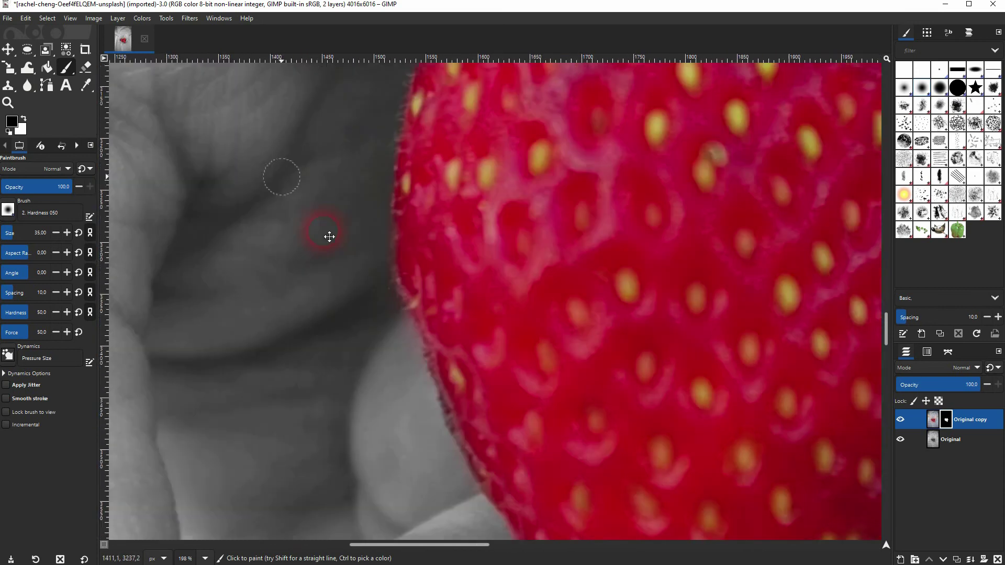
Step: Switch to the Move tool and zoom out to view the whole photo
scroll(557, 254, down, 8)
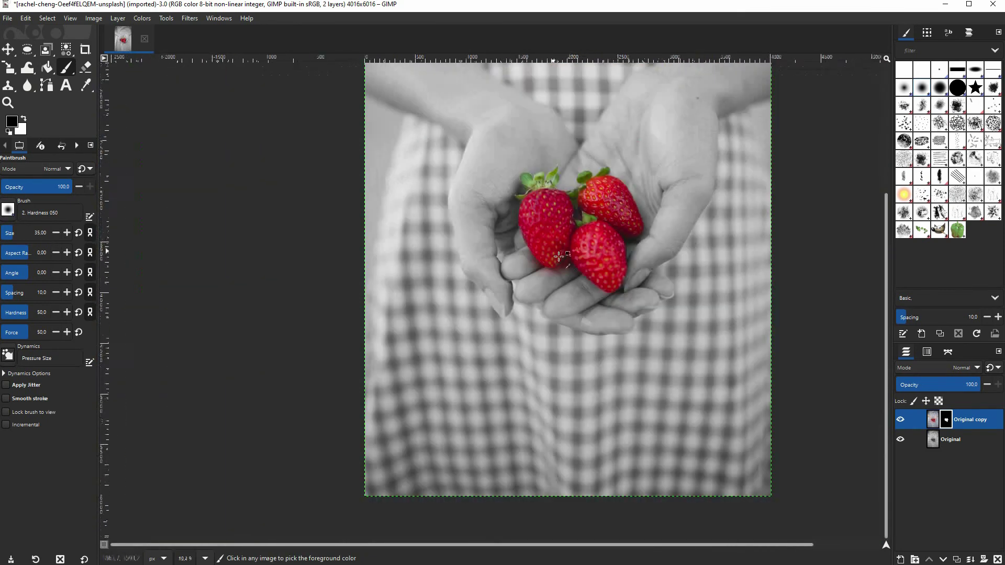
click(10, 50)
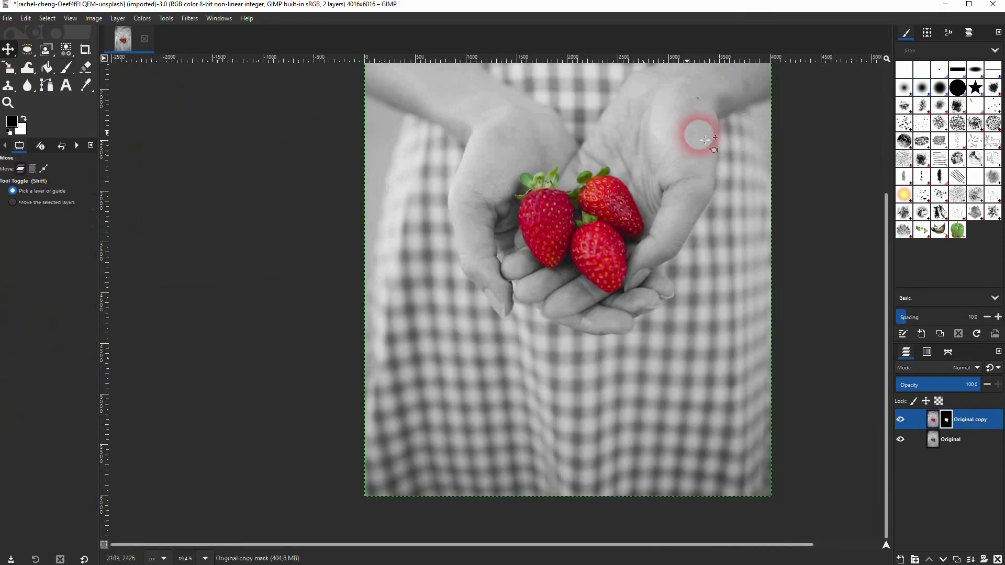
drag(635, 206, 517, 284)
scroll(517, 284, down, 1)
scroll(517, 284, down, 1)
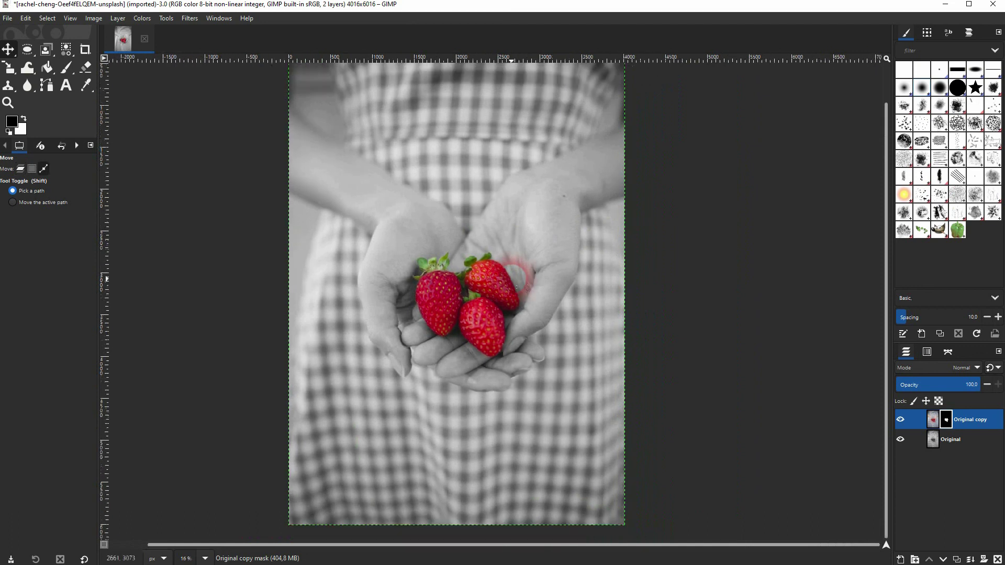